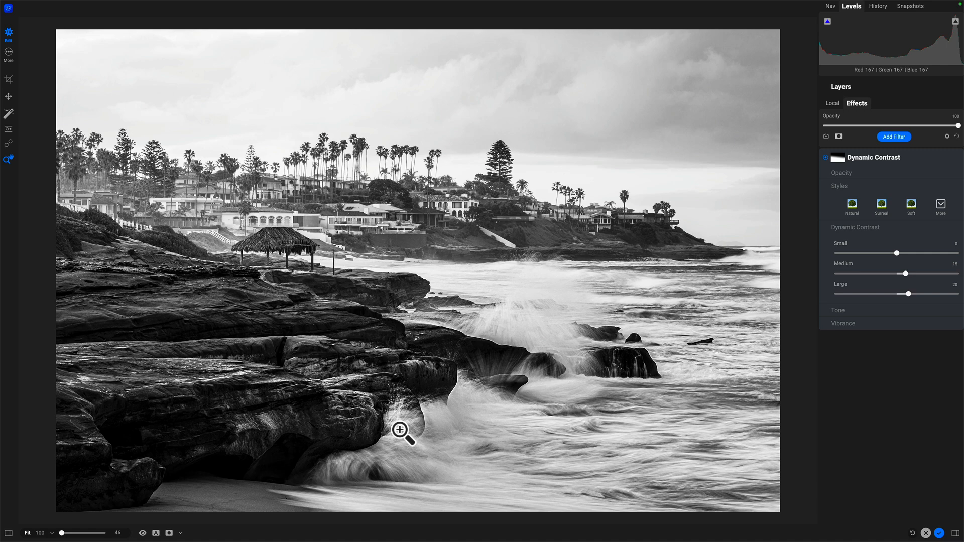
# - Add a Curves filter above the Dynamic Contrast filter
pyautogui.click(401, 430)
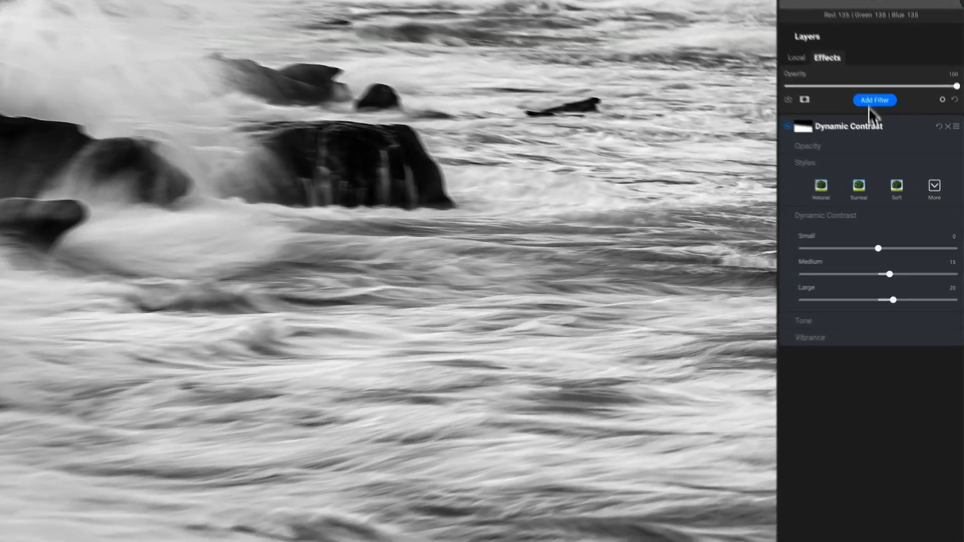
pyautogui.click(891, 135)
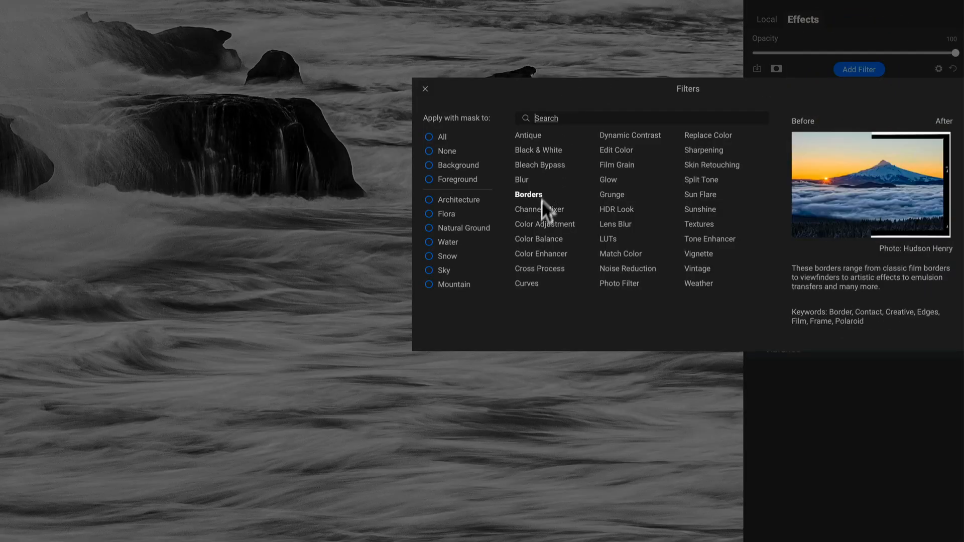
pyautogui.click(533, 279)
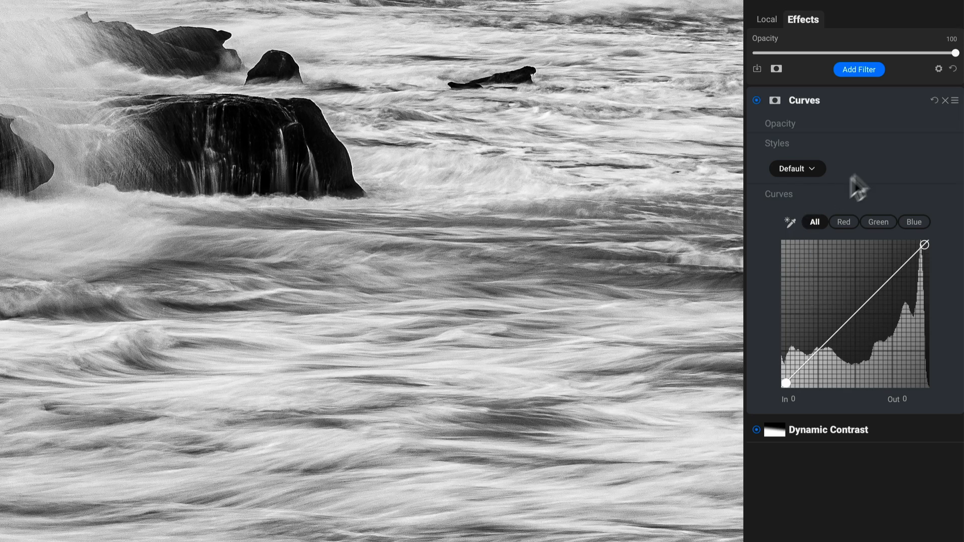
# - Sample three tones from the water as curve points and lower the darkest one to input 110, output 98
pyautogui.click(790, 221)
pyautogui.click(555, 256)
pyautogui.click(791, 221)
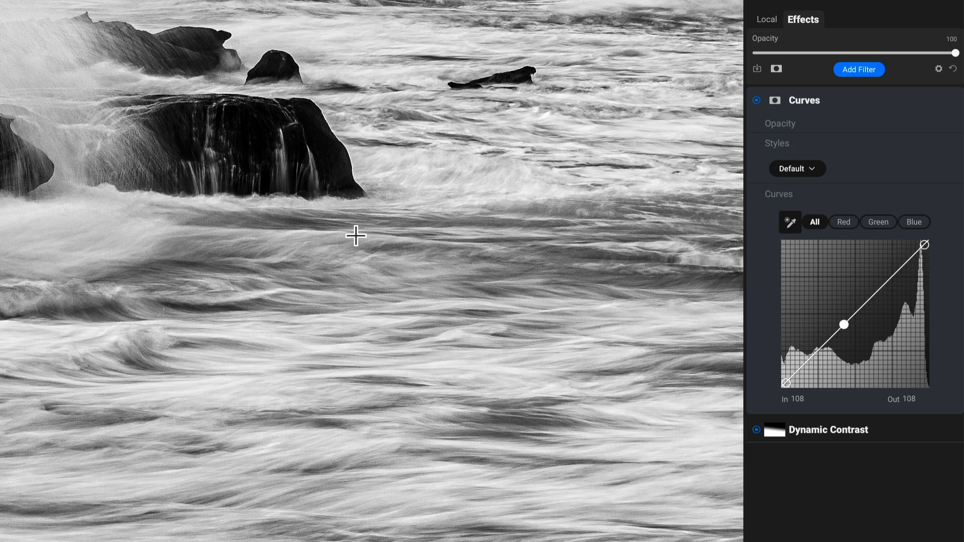
pyautogui.click(357, 234)
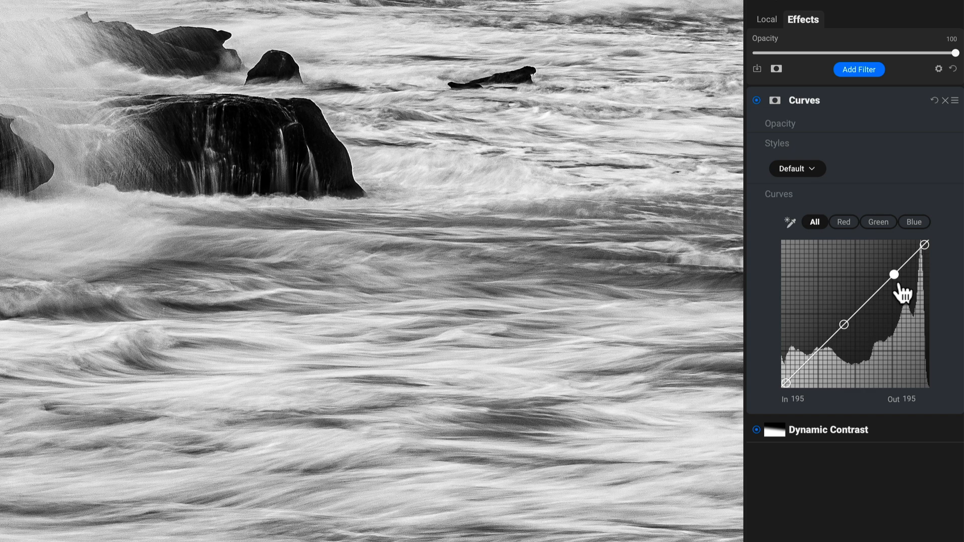
pyautogui.click(789, 222)
pyautogui.click(41, 216)
pyautogui.click(844, 325)
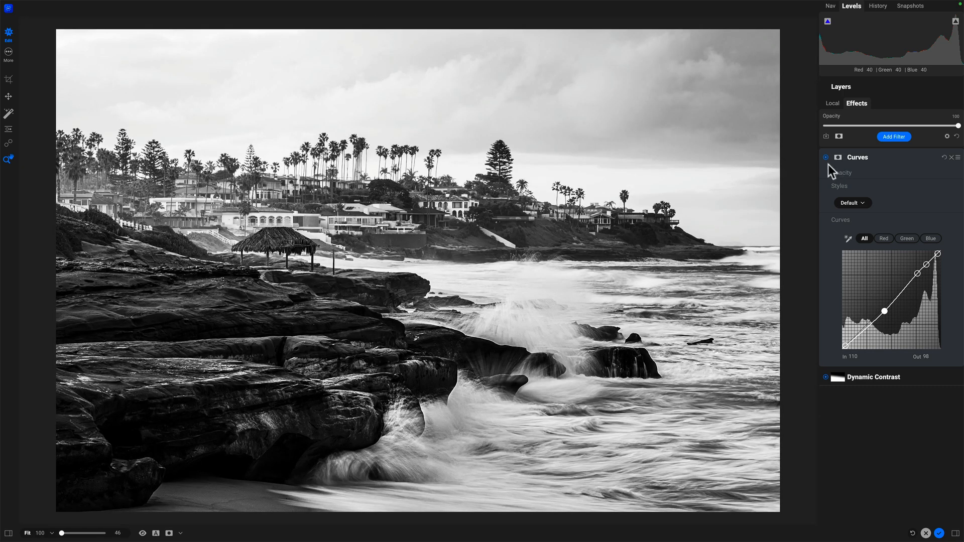
pyautogui.click(826, 159)
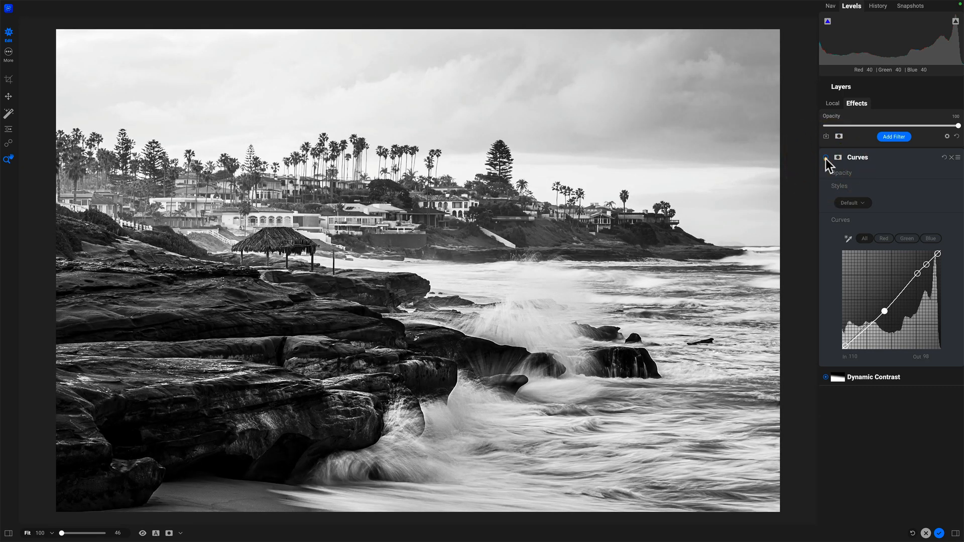
pyautogui.click(826, 159)
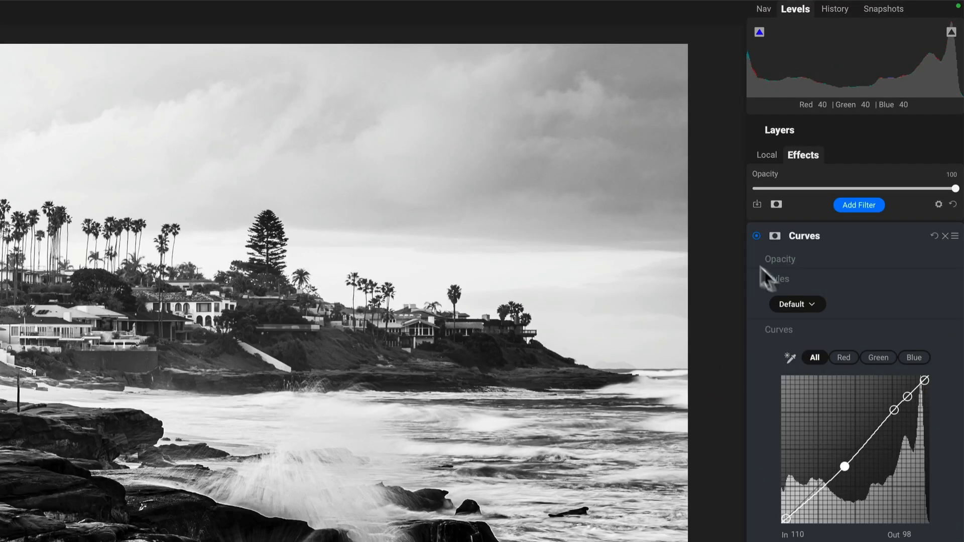
# - Invert the Curves filter's mask to black and set the masking brush to Paint mode
pyautogui.click(774, 234)
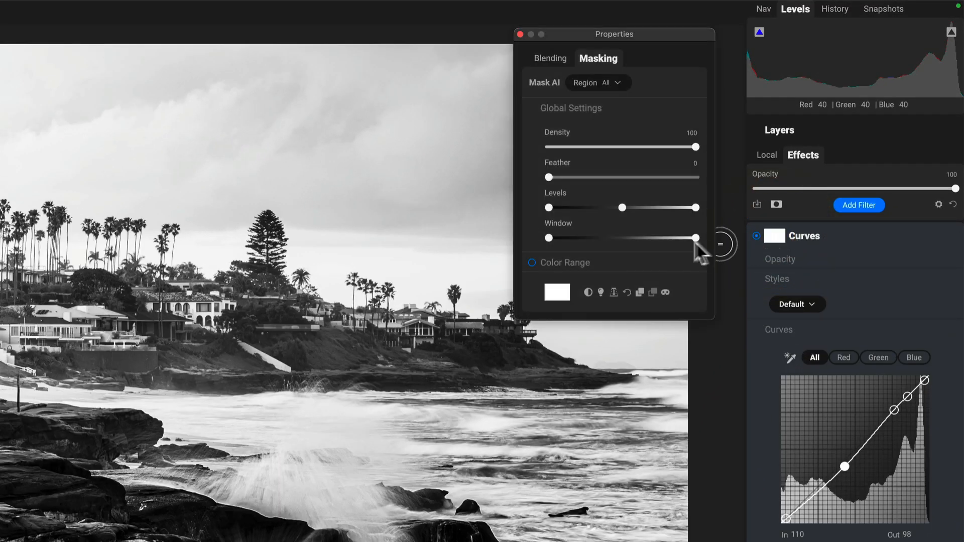
pyautogui.click(589, 292)
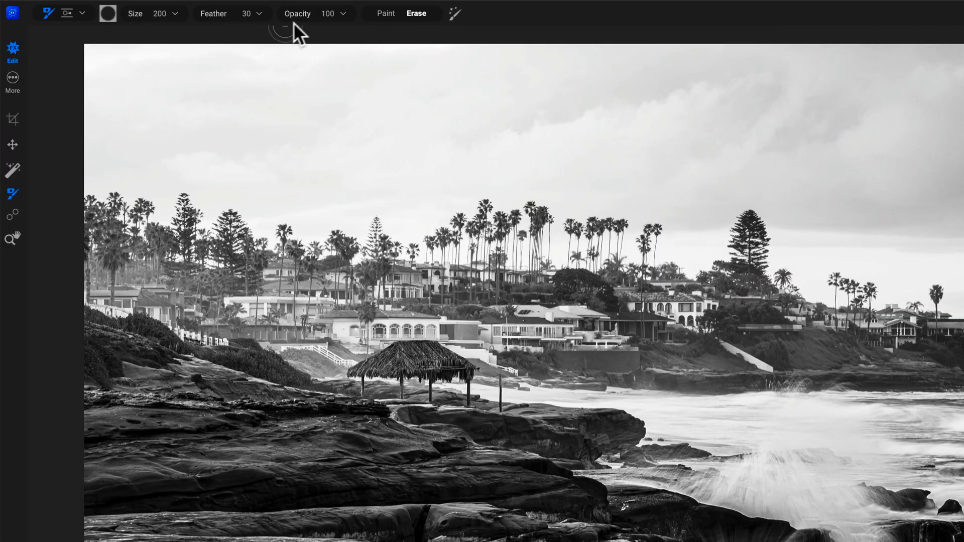
pyautogui.click(382, 16)
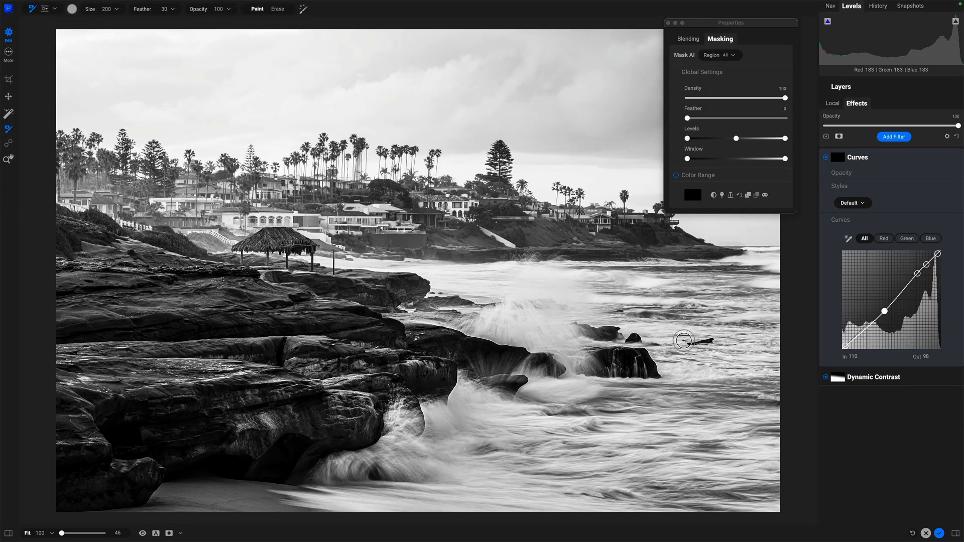
# - Enlarge the masking brush to 350 and paint the Curves effect over the foreground water
pyautogui.press(']')
pyautogui.press(']')
pyautogui.press(']')
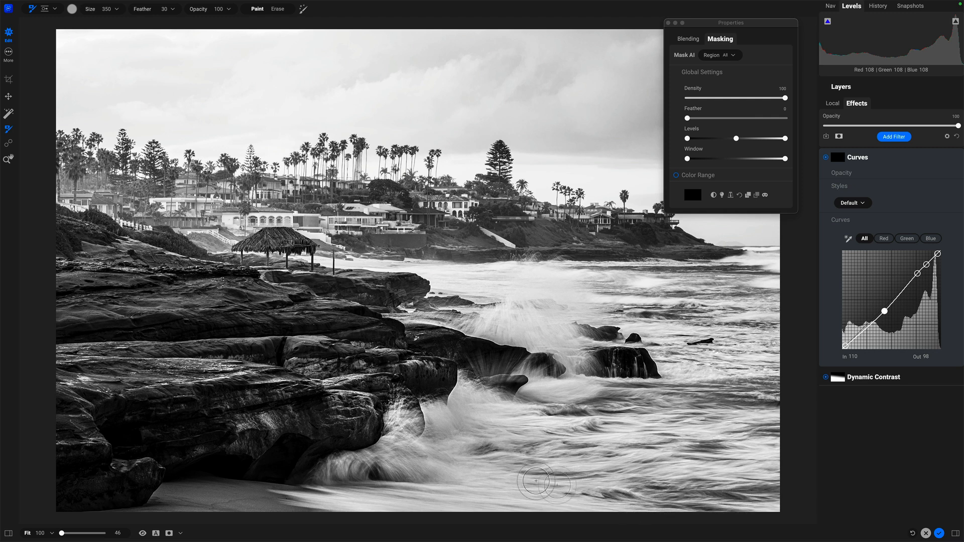
pyautogui.click(584, 459)
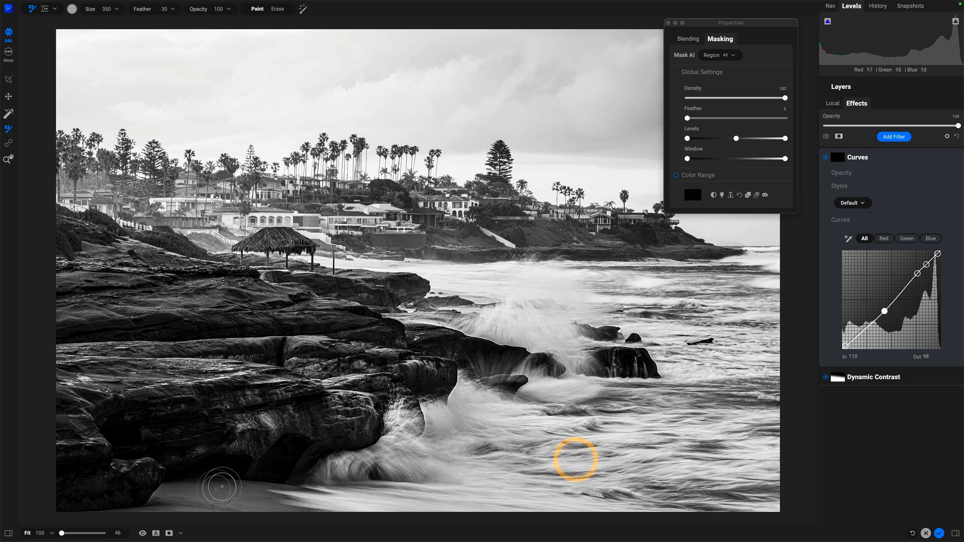
pyautogui.click(180, 533)
pyautogui.click(143, 512)
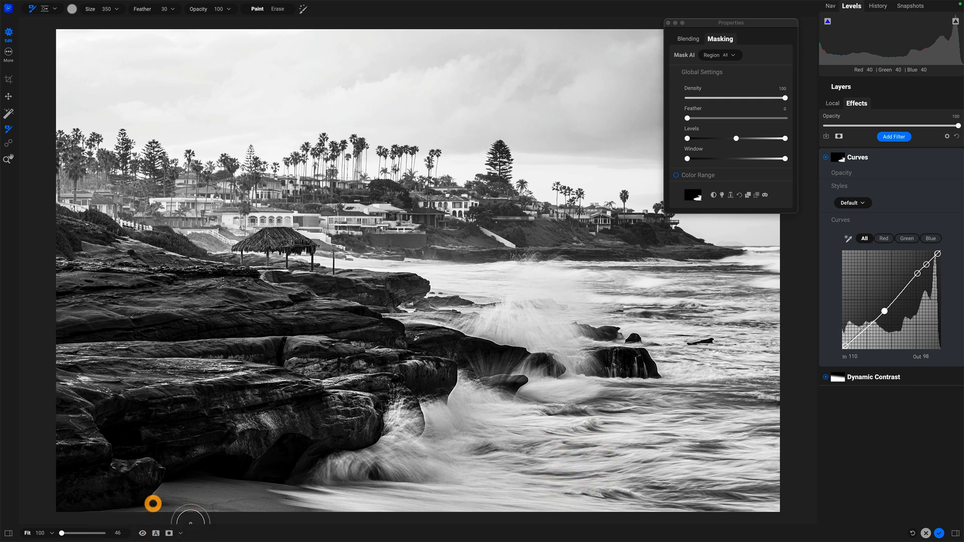
# - With the red mask overlay shown, fill the gaps in the painted water and extend the mask towards the breaking wave
pyautogui.press('o')
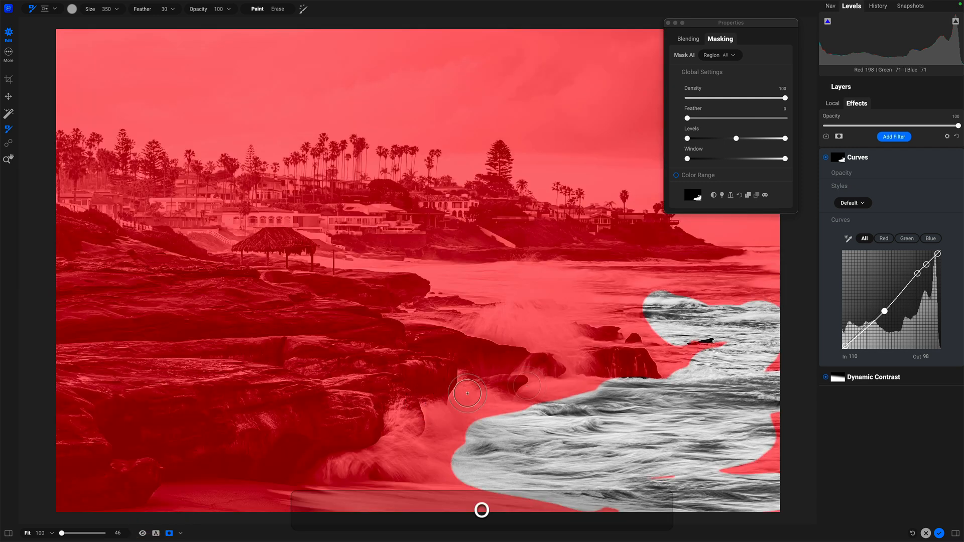
pyautogui.moveTo(709, 373)
pyautogui.mouseDown()
pyautogui.moveTo(682, 352)
pyautogui.moveTo(764, 359)
pyautogui.moveTo(777, 379)
pyautogui.moveTo(764, 463)
pyautogui.moveTo(611, 508)
pyautogui.mouseUp()
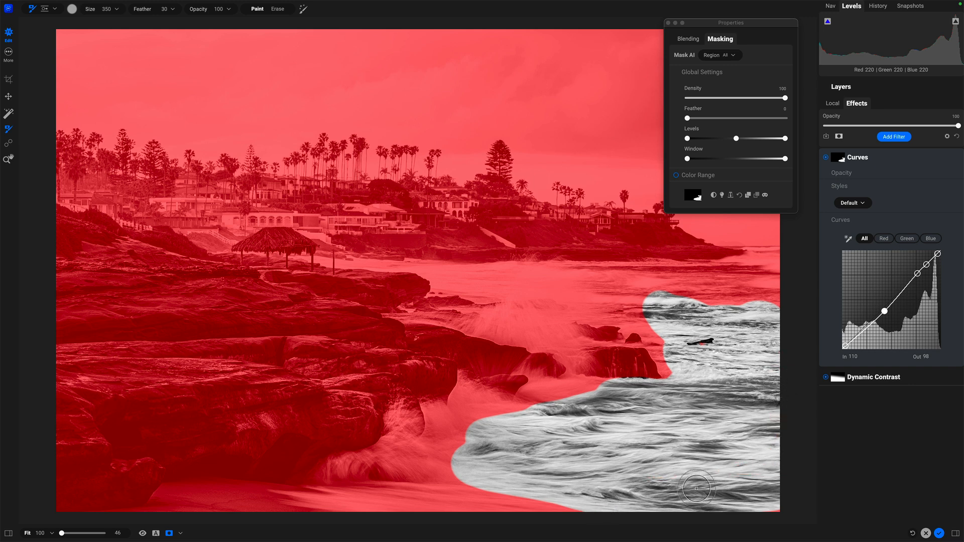
pyautogui.moveTo(791, 495)
pyautogui.mouseDown()
pyautogui.moveTo(632, 474)
pyautogui.moveTo(488, 439)
pyautogui.moveTo(463, 449)
pyautogui.moveTo(523, 469)
pyautogui.mouseUp()
pyautogui.moveTo(605, 289)
pyautogui.mouseDown()
pyautogui.moveTo(773, 294)
pyautogui.moveTo(575, 280)
pyautogui.moveTo(659, 302)
pyautogui.moveTo(652, 297)
pyautogui.moveTo(759, 299)
pyautogui.mouseUp()
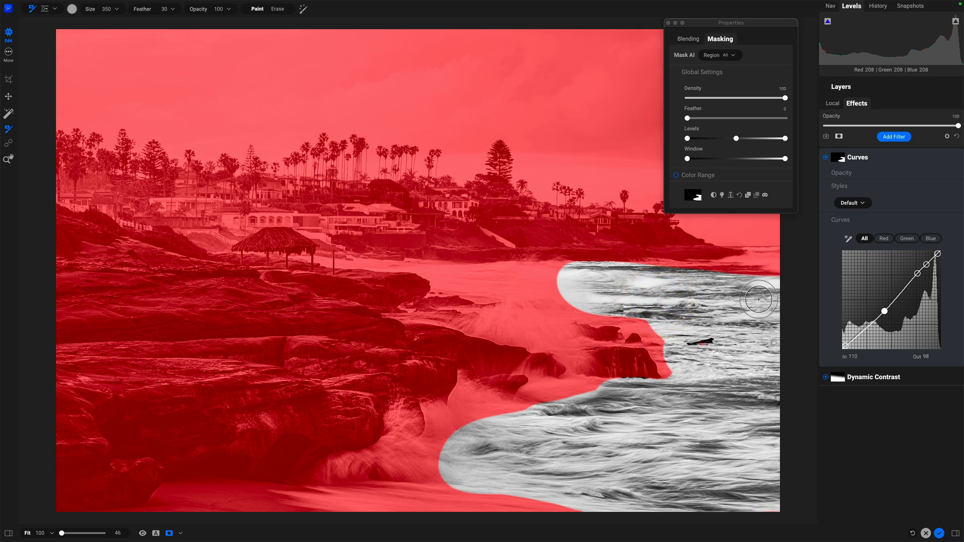
pyautogui.press('o')
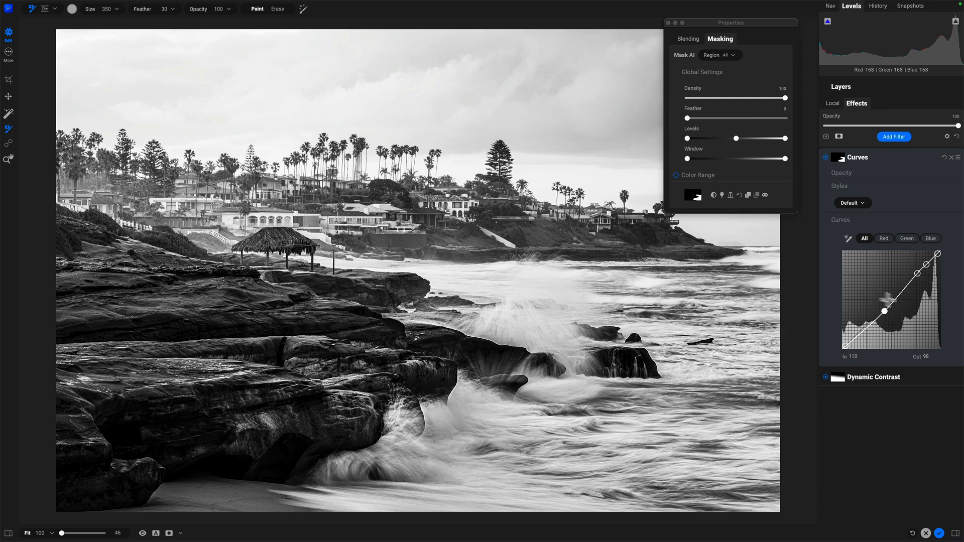
# - Compare the photo with and without the masked Curves filter and extend its mask over the water beside the foreground rocks
pyautogui.click(826, 158)
pyautogui.click(825, 158)
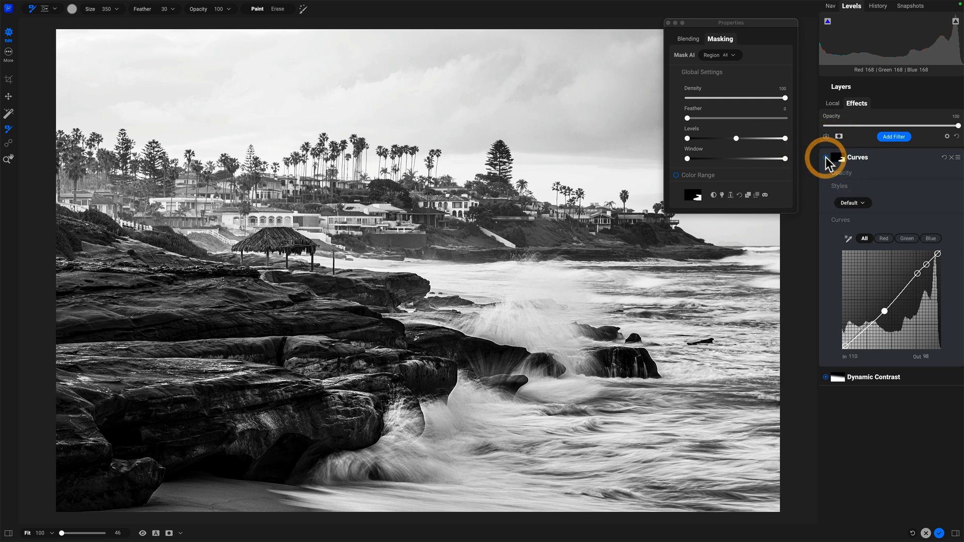
pyautogui.click(825, 157)
pyautogui.click(826, 158)
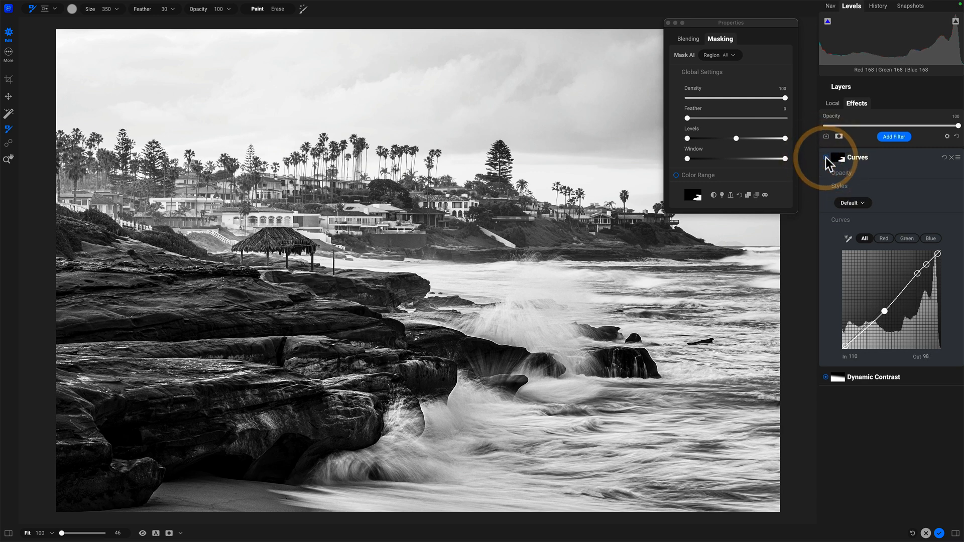
pyautogui.click(826, 158)
pyautogui.click(826, 157)
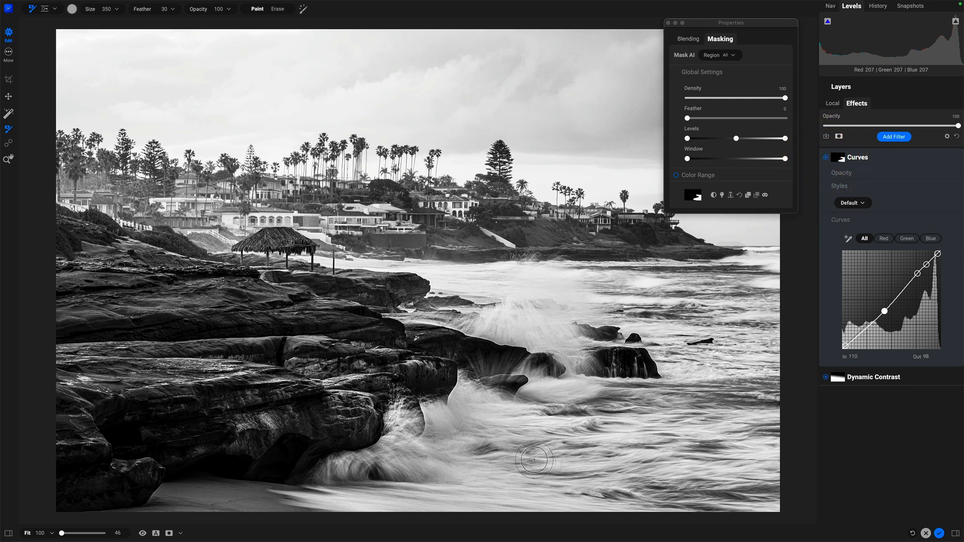
pyautogui.moveTo(388, 476); pyautogui.dragTo(421, 485)
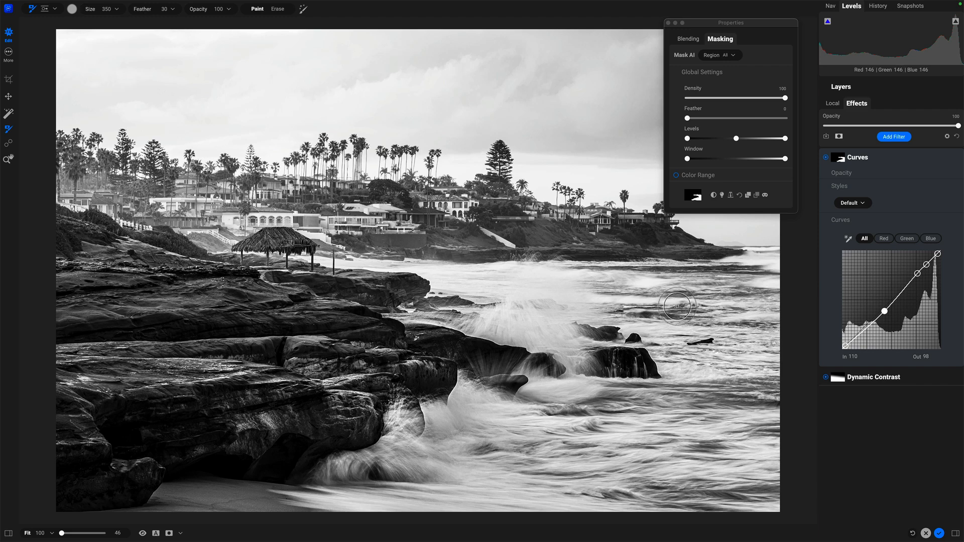
# - Zoom to 100% on the wave splash and add a second Curves filter
pyautogui.press('z')
pyautogui.click(497, 339)
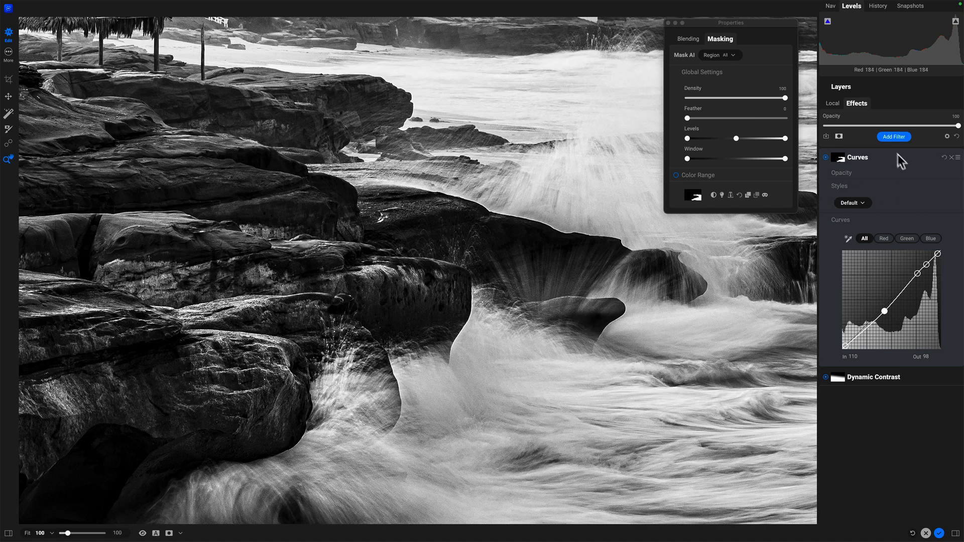
pyautogui.click(893, 137)
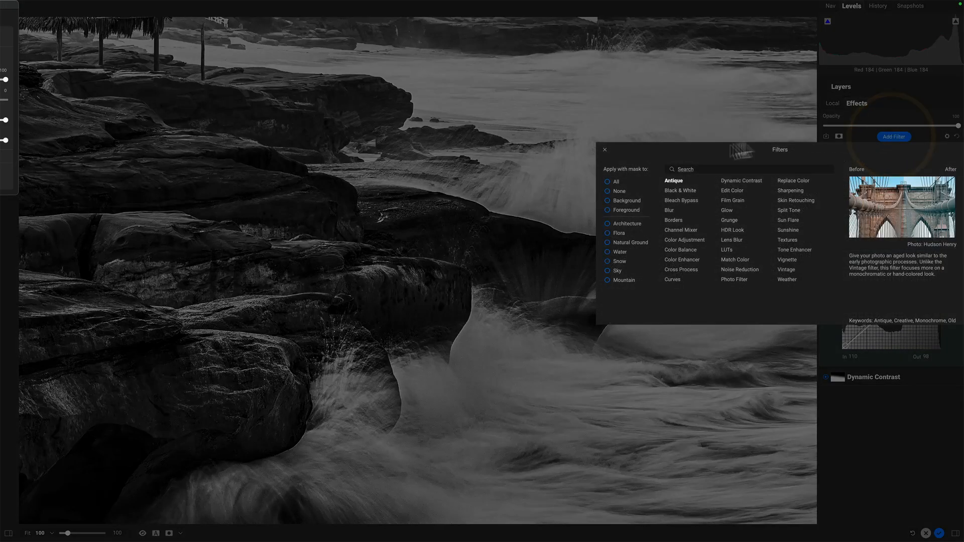
pyautogui.click(673, 278)
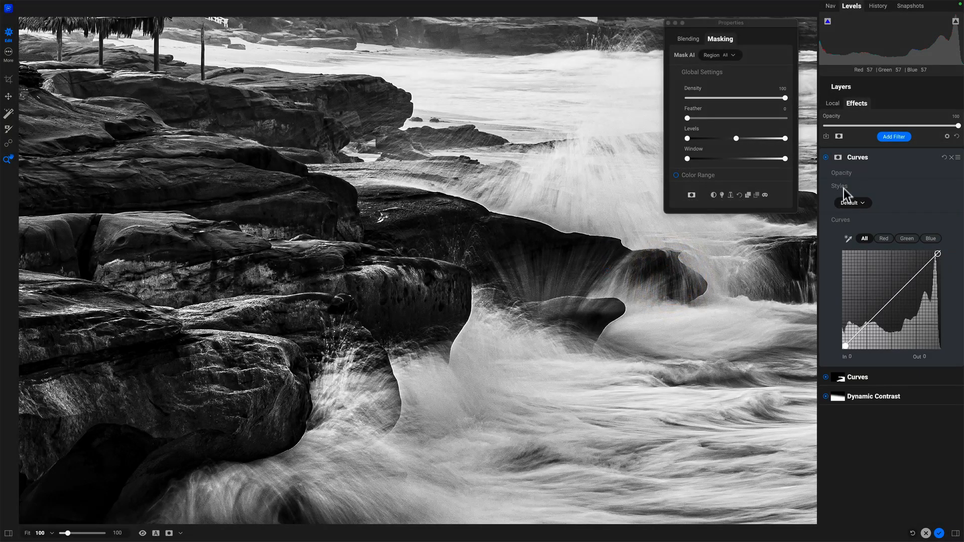
# - Sample the splash streaks, the dark rock behind them and the bright foam as three points on the new curve
pyautogui.click(847, 238)
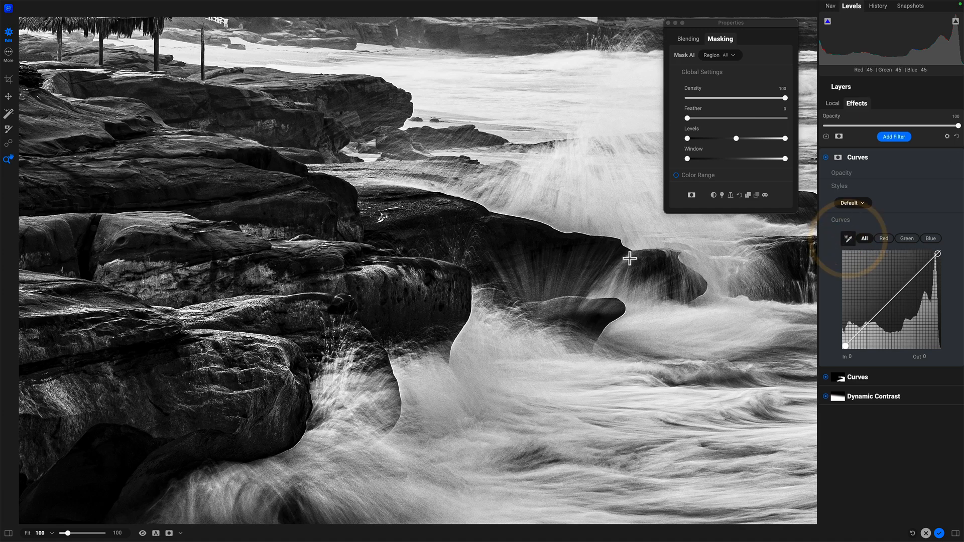
pyautogui.click(547, 294)
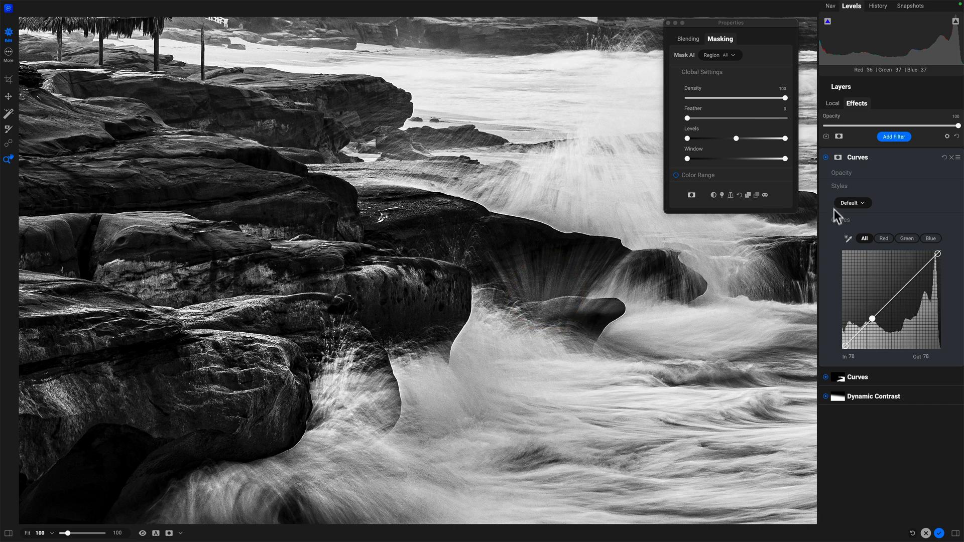
pyautogui.click(848, 239)
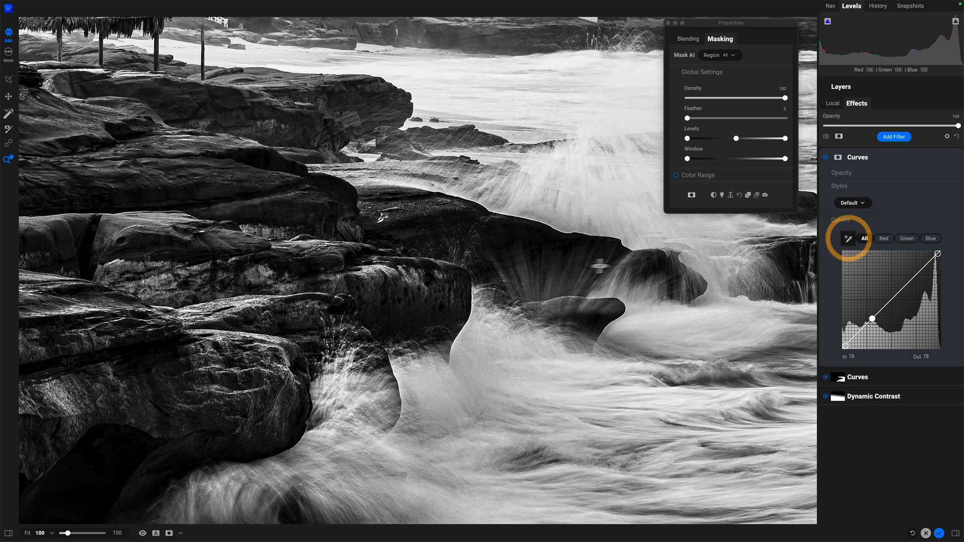
pyautogui.click(531, 253)
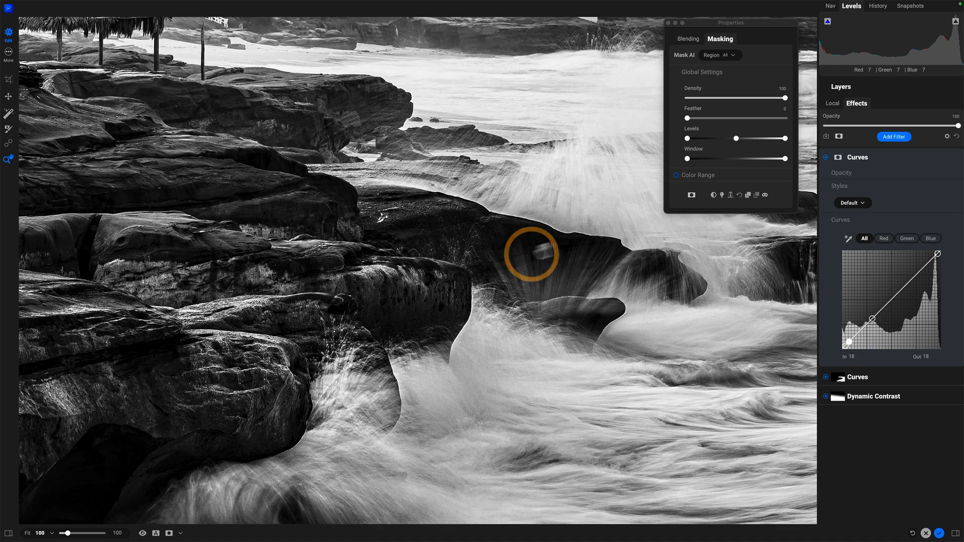
pyautogui.click(848, 240)
pyautogui.click(419, 376)
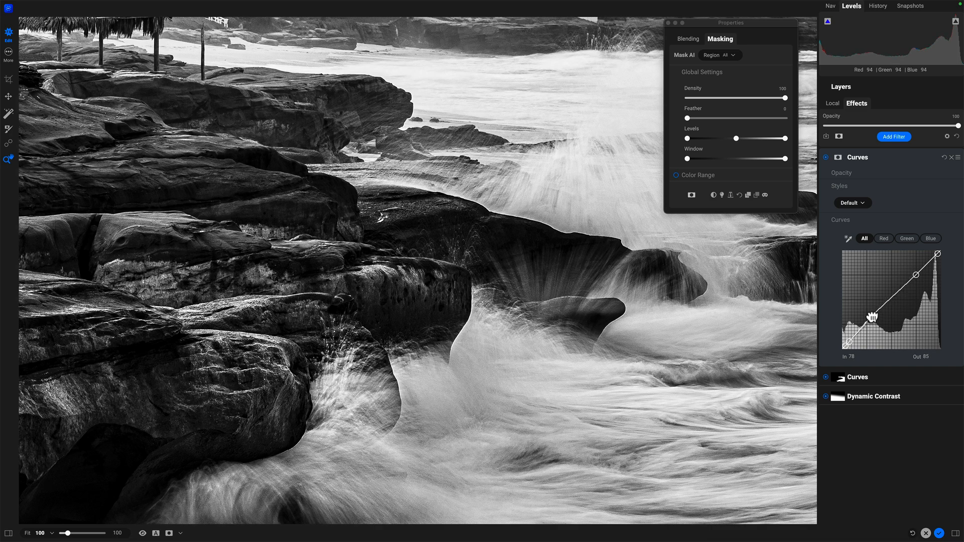
# - Raise the new curve's splash-streak point at input 78 to output 100 and compare the photo with and without it
pyautogui.moveTo(872, 317); pyautogui.dragTo(872, 315)
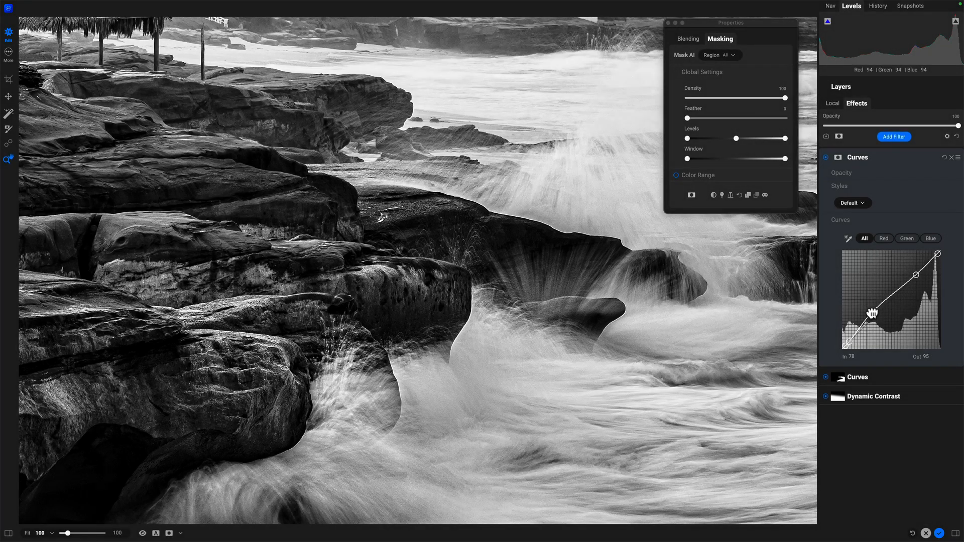
pyautogui.moveTo(873, 313); pyautogui.dragTo(873, 312)
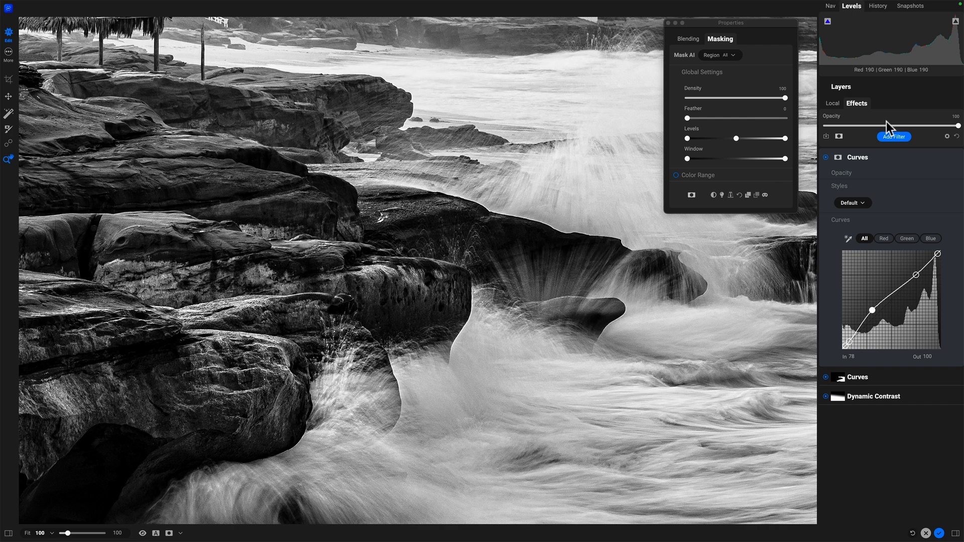
pyautogui.click(826, 156)
pyautogui.click(826, 156)
pyautogui.click(581, 302)
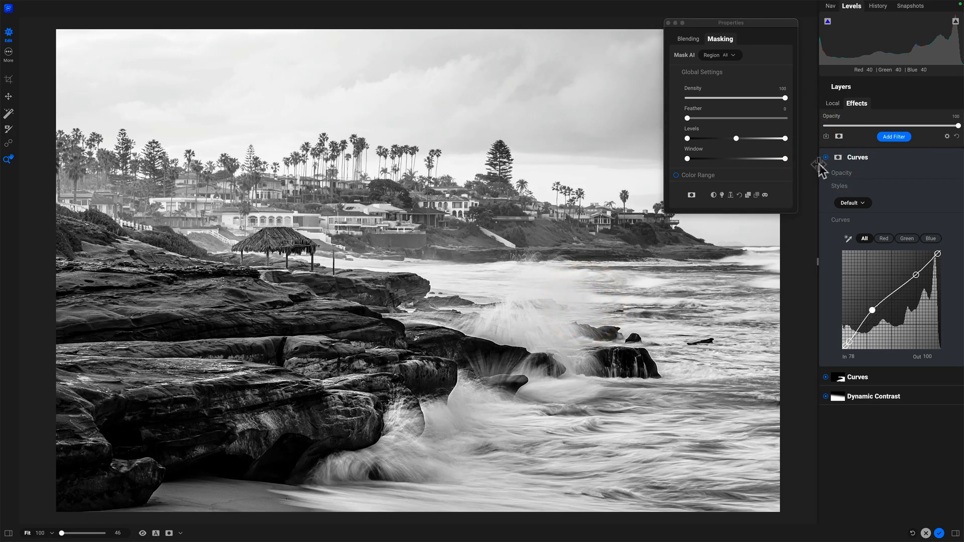
pyautogui.click(825, 157)
pyautogui.click(826, 156)
# - Invert the second Curves filter's mask to black so that its effect is hidden
pyautogui.click(839, 158)
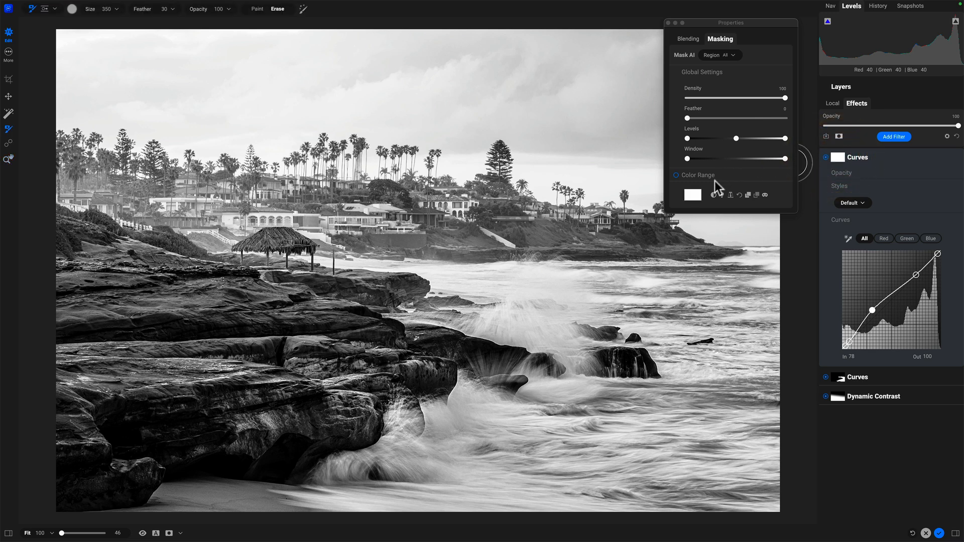
pyautogui.click(713, 195)
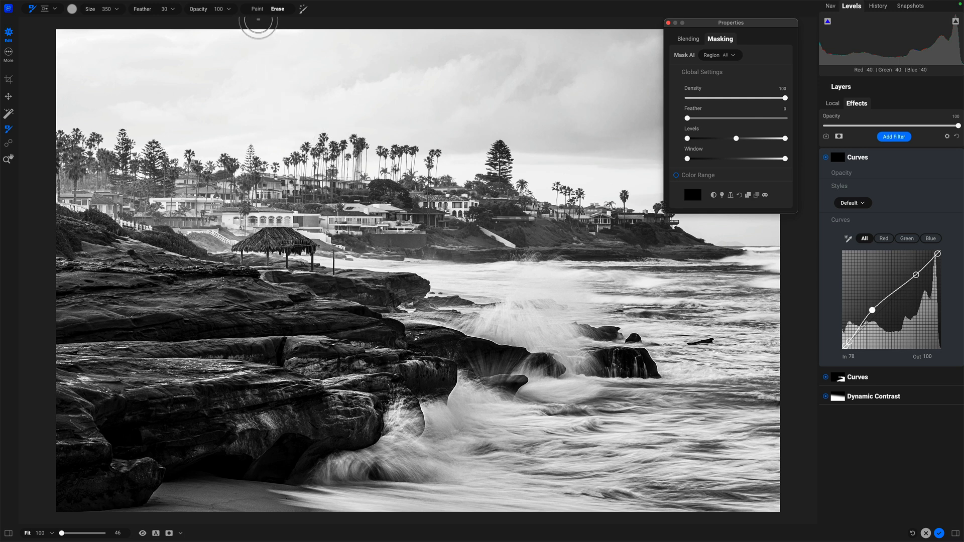
# - Paint the second Curves effect onto the splash streaks in front of the dark rock with a size 125 brush
pyautogui.click(257, 8)
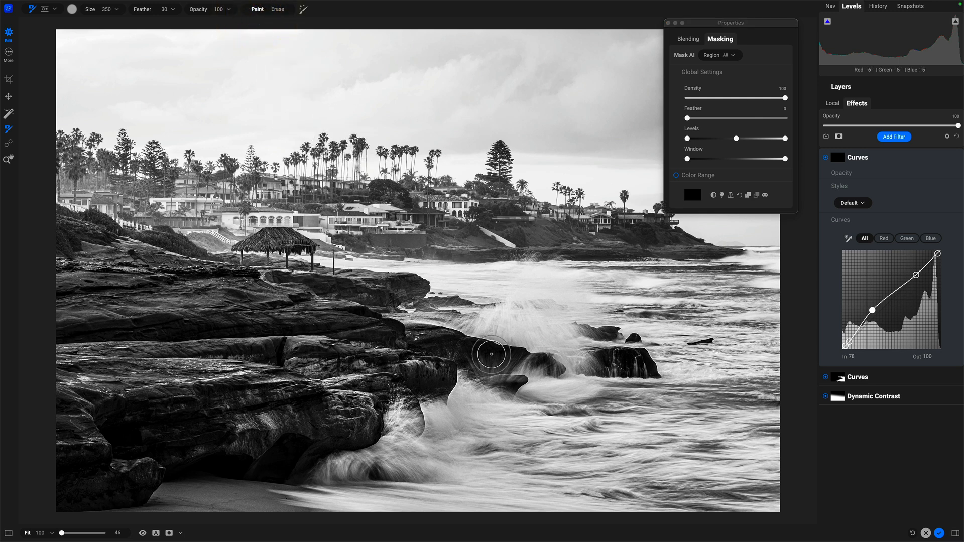
pyautogui.press('z')
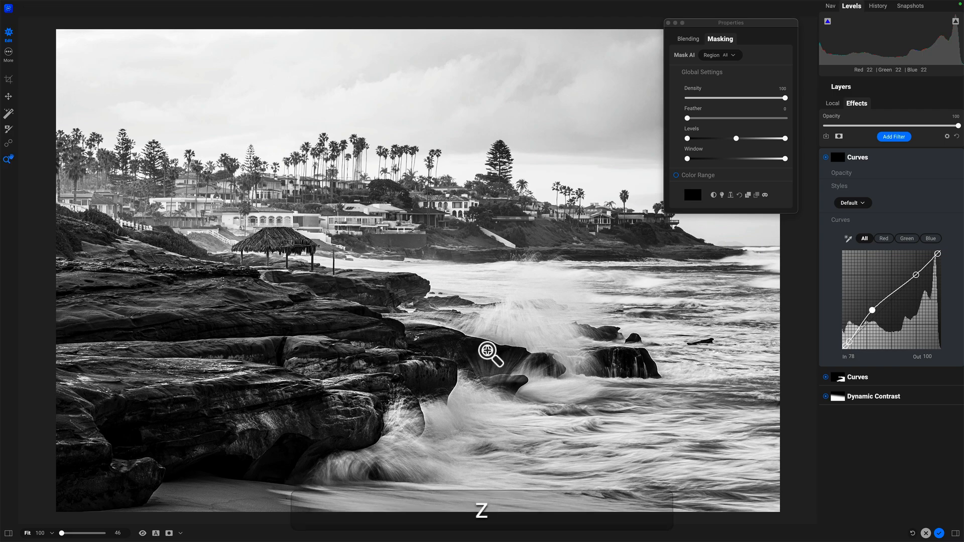
pyautogui.click(490, 353)
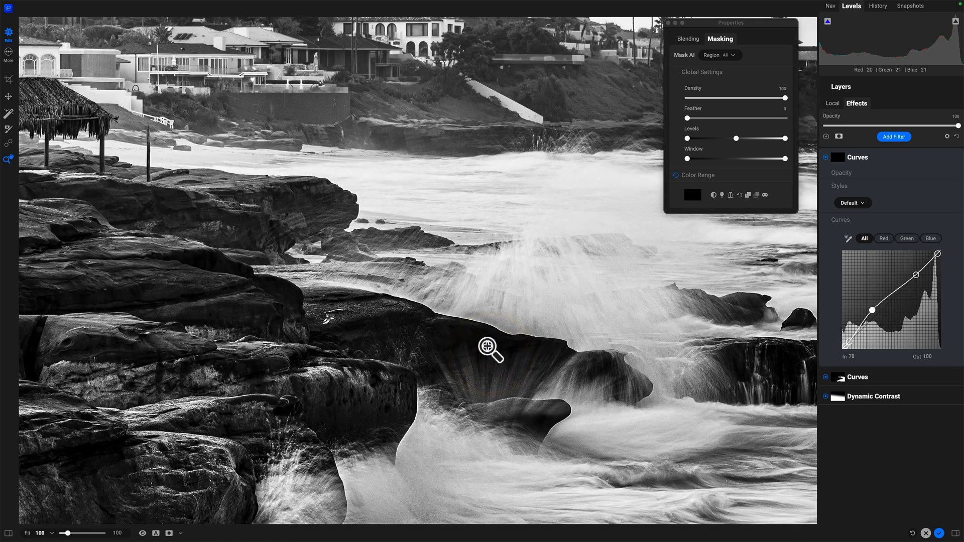
pyautogui.press('b')
pyautogui.press('[')
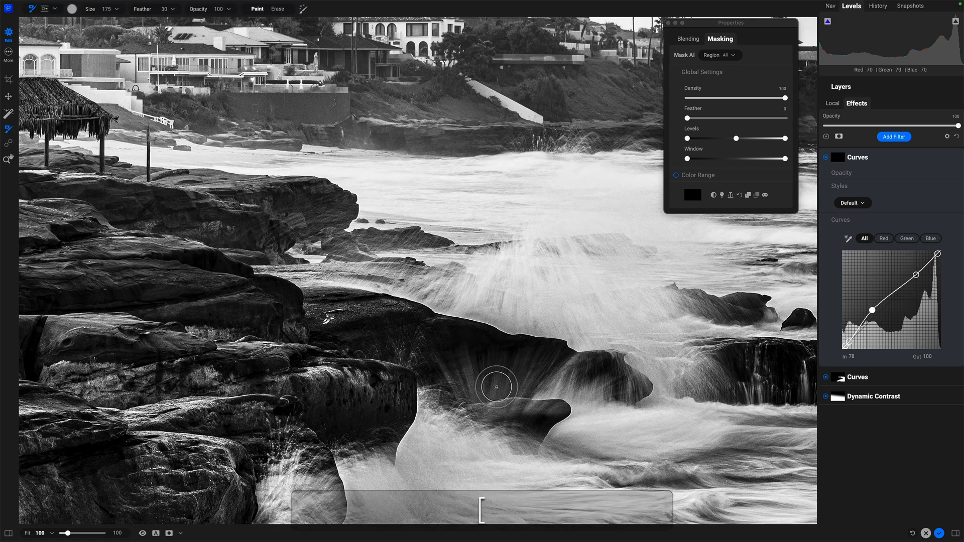
pyautogui.press('[')
pyautogui.press('[')
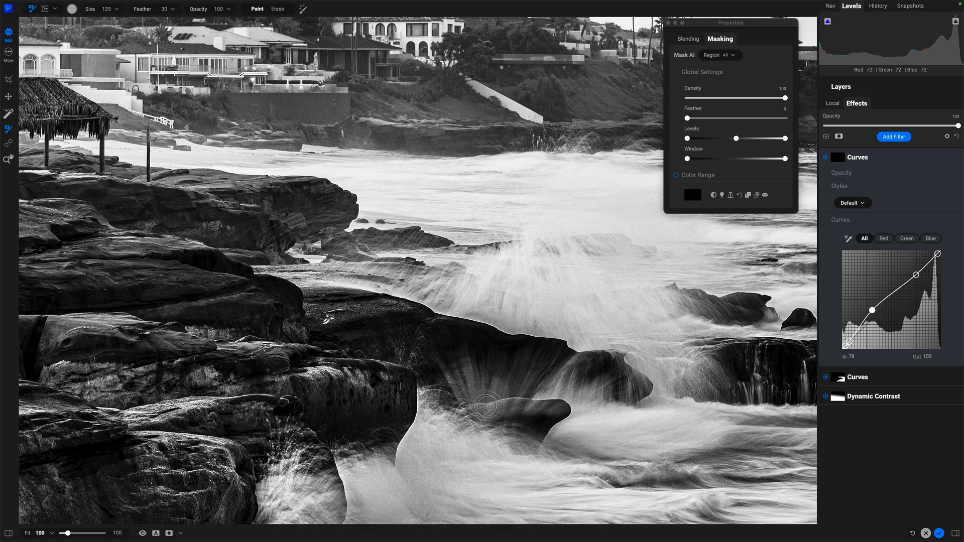
pyautogui.moveTo(487, 406)
pyautogui.mouseDown()
pyautogui.moveTo(506, 423)
pyautogui.moveTo(500, 378)
pyautogui.moveTo(515, 376)
pyautogui.moveTo(507, 406)
pyautogui.moveTo(533, 427)
pyautogui.moveTo(548, 379)
pyautogui.moveTo(493, 368)
pyautogui.mouseUp()
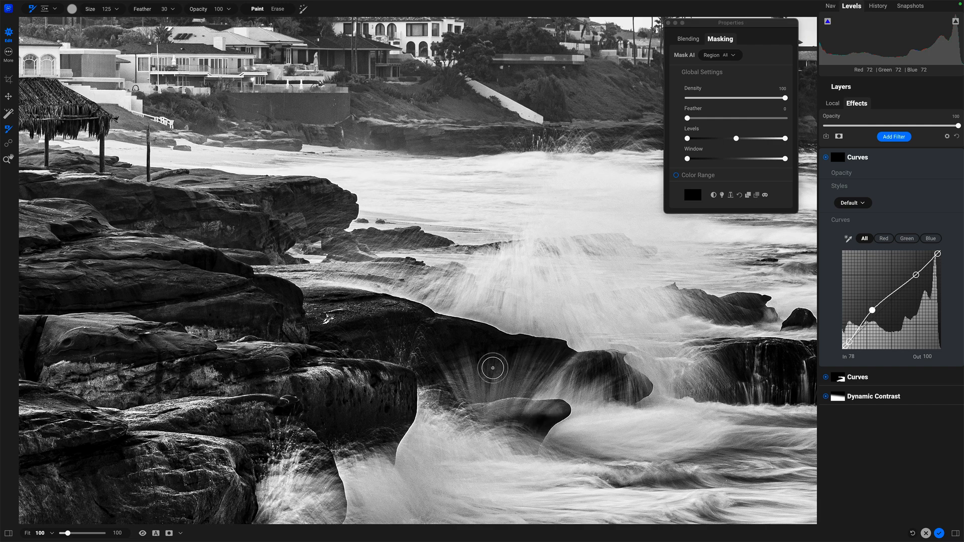
pyautogui.click(459, 372)
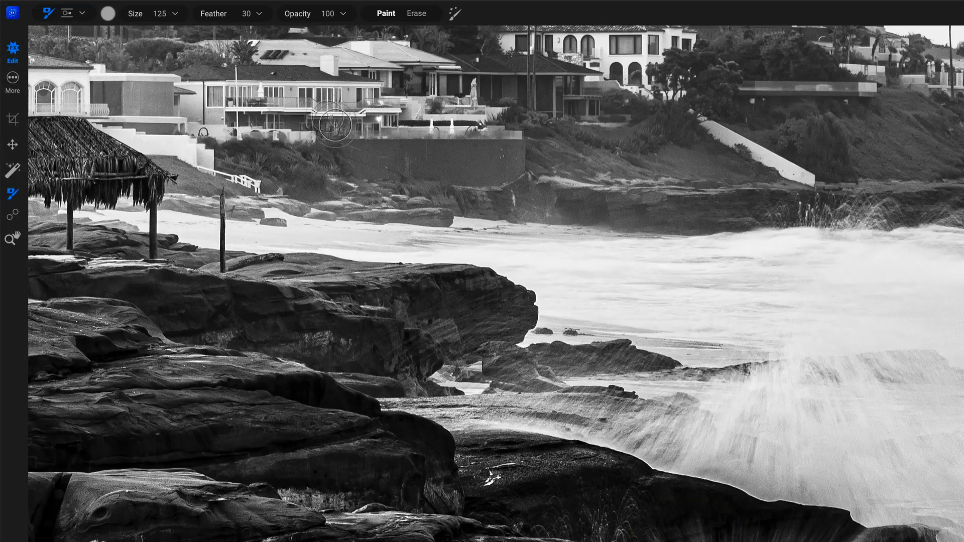
# - Set the brush feather to 93 and paint the effect over the splash around the small rounded rocks
pyautogui.click(258, 13)
pyautogui.moveTo(252, 32); pyautogui.dragTo(285, 33)
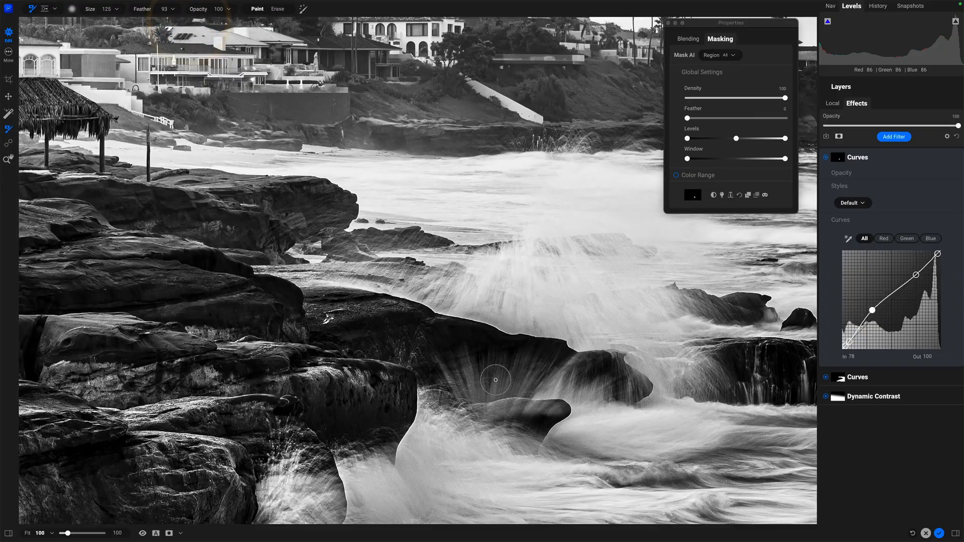
pyautogui.click(519, 401)
pyautogui.click(628, 389)
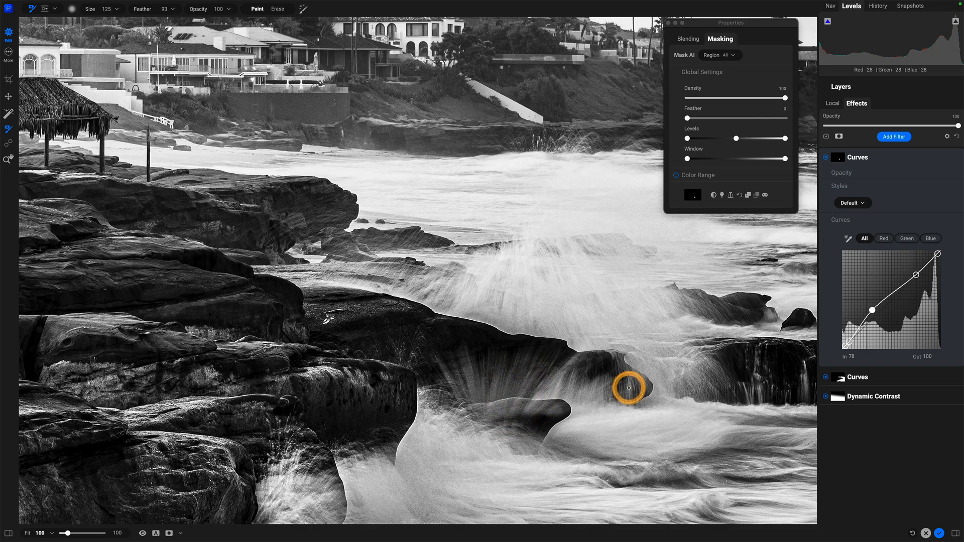
# - Paint the effect over the foreground splash against the rock ledge and the water beside the rounded rock
pyautogui.press('space')
pyautogui.moveTo(627, 388)
pyautogui.mouseDown()
pyautogui.moveTo(702, 290)
pyautogui.moveTo(721, 218)
pyautogui.mouseUp()
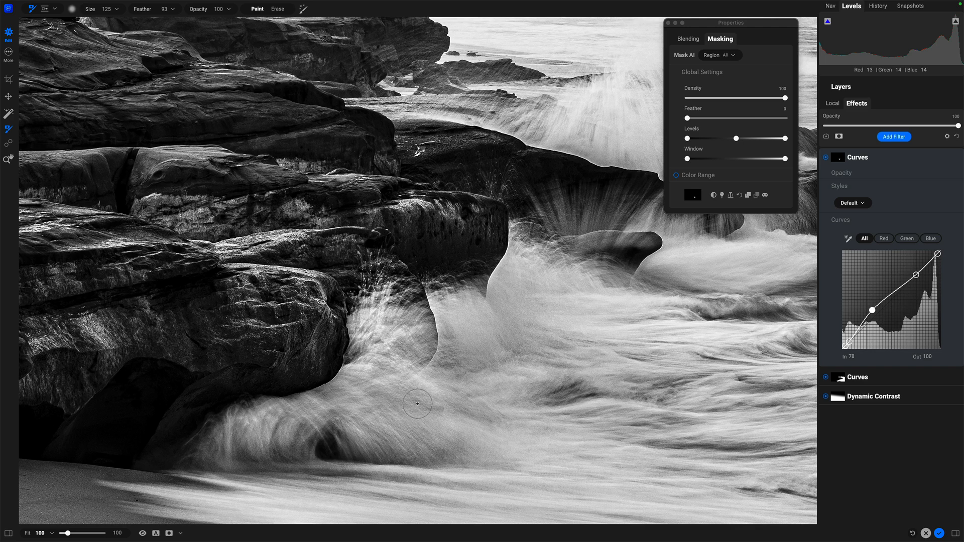
pyautogui.moveTo(394, 302); pyautogui.dragTo(400, 338)
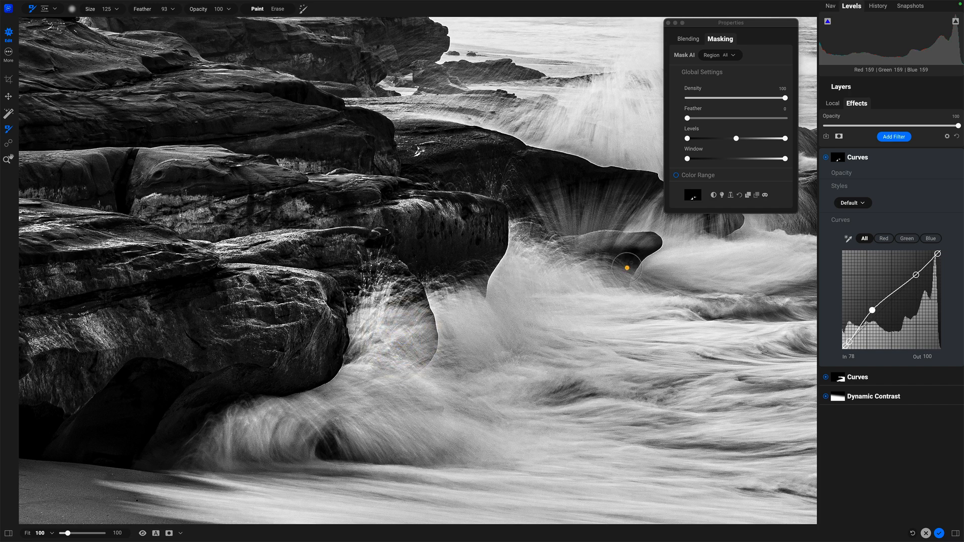
pyautogui.click(627, 268)
# - Fit the photo in view and paint the effect over the water-streaked rock, the large central splash and the small rock below it
pyautogui.press('z')
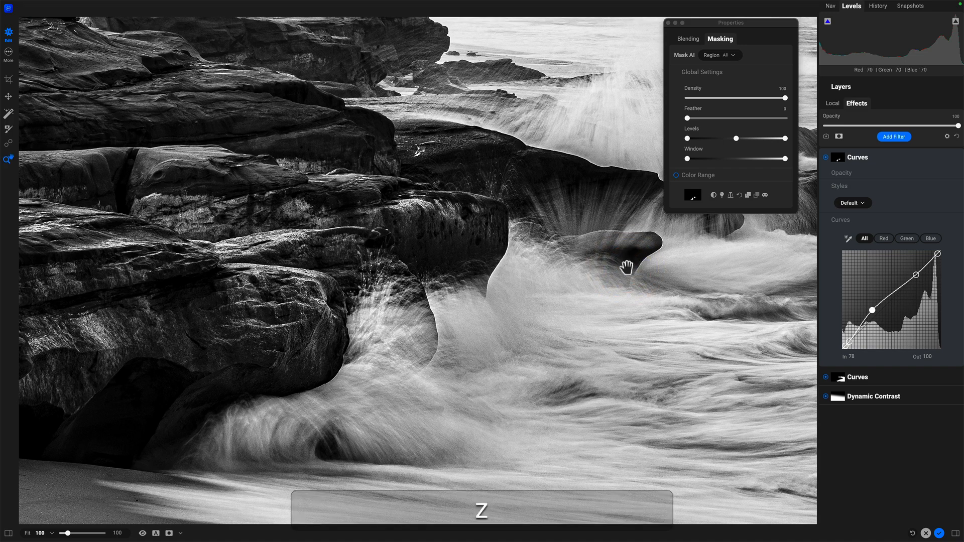
pyautogui.click(627, 268)
pyautogui.press('b')
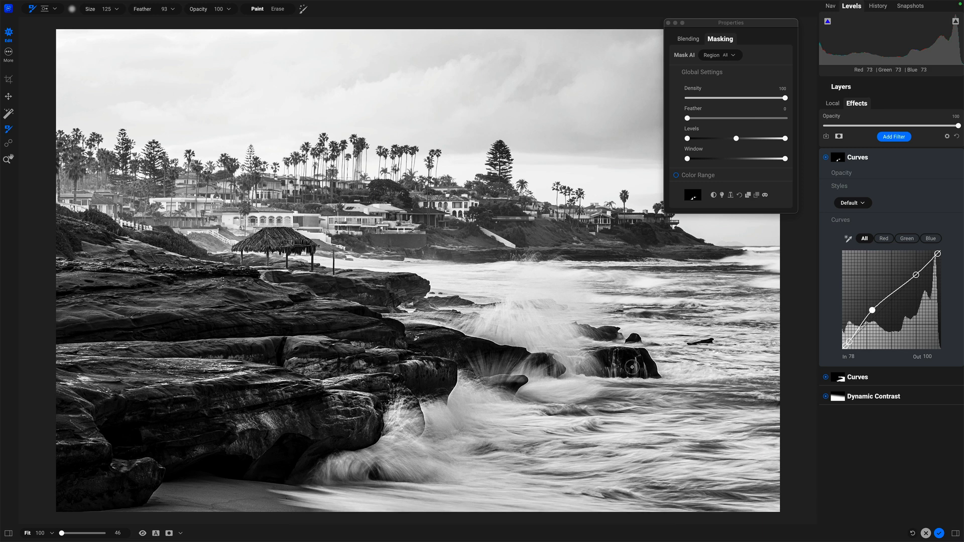
pyautogui.click(624, 360)
pyautogui.click(464, 329)
pyautogui.click(476, 329)
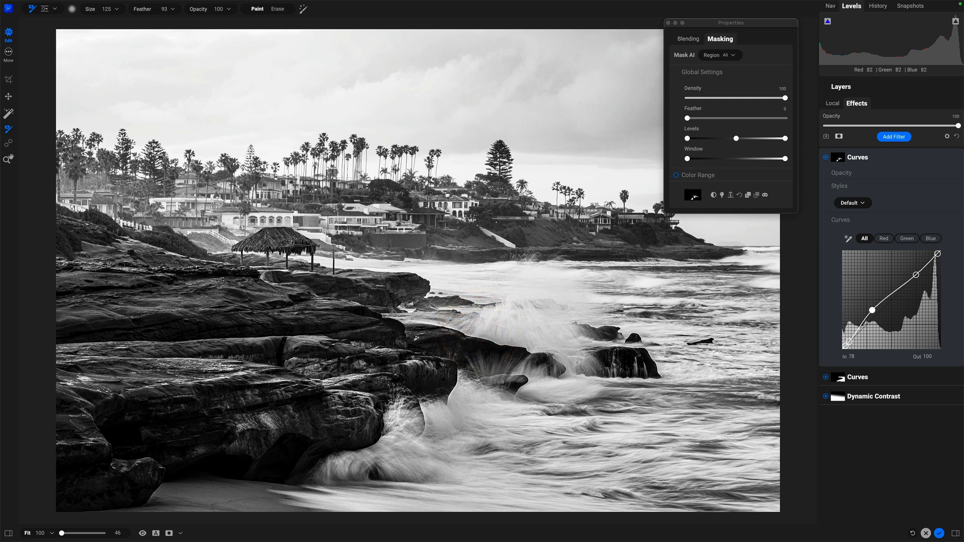
pyautogui.click(517, 376)
# - Compare the photo with and without the masked second Curves filter
pyautogui.click(827, 157)
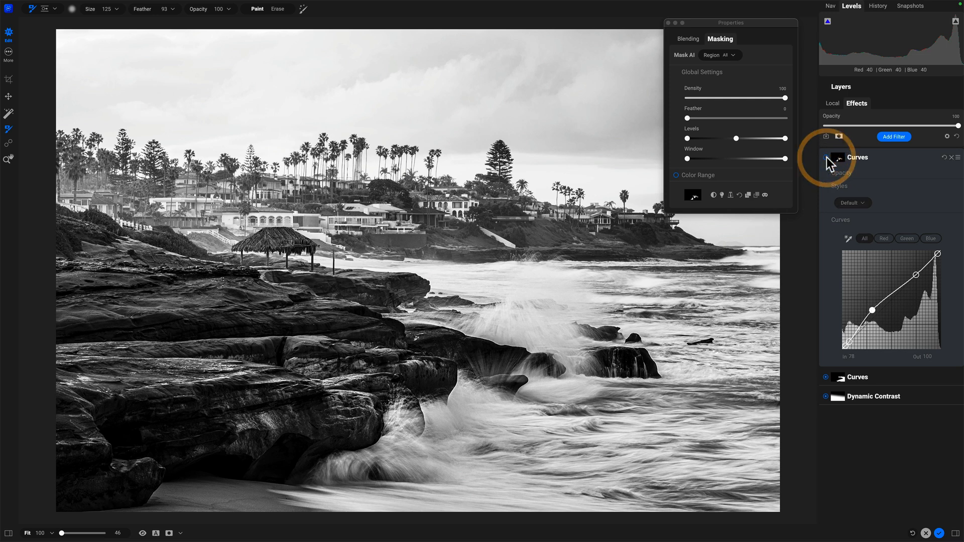
pyautogui.click(826, 158)
pyautogui.click(827, 158)
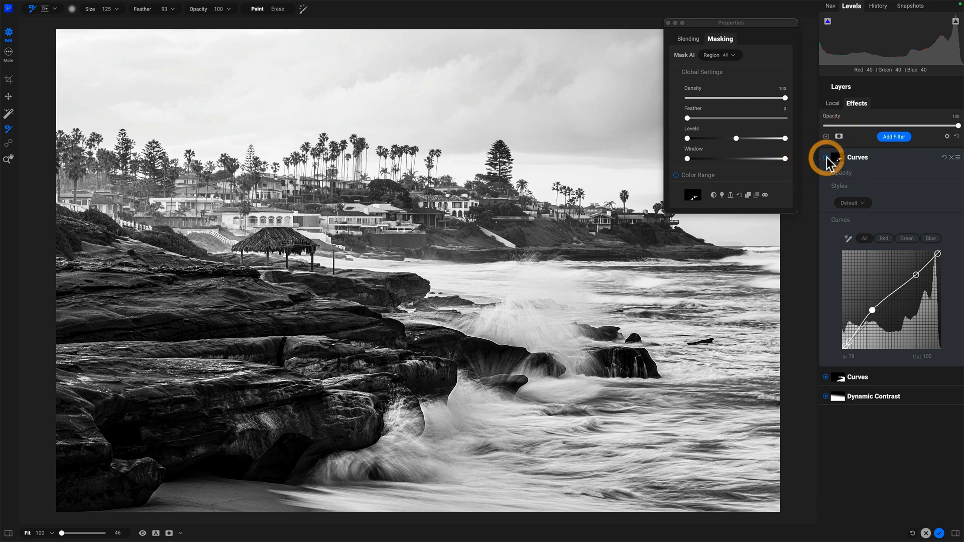
pyautogui.click(826, 158)
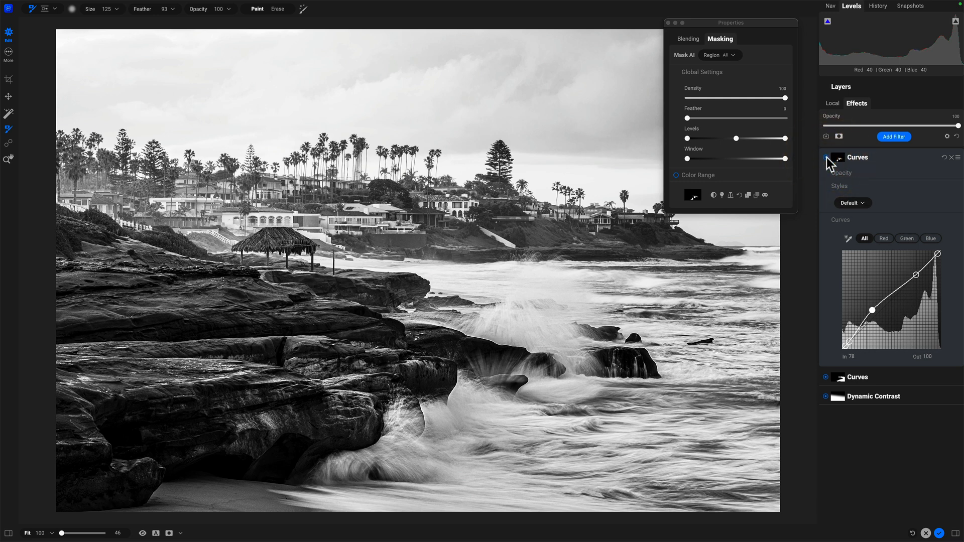
pyautogui.click(827, 157)
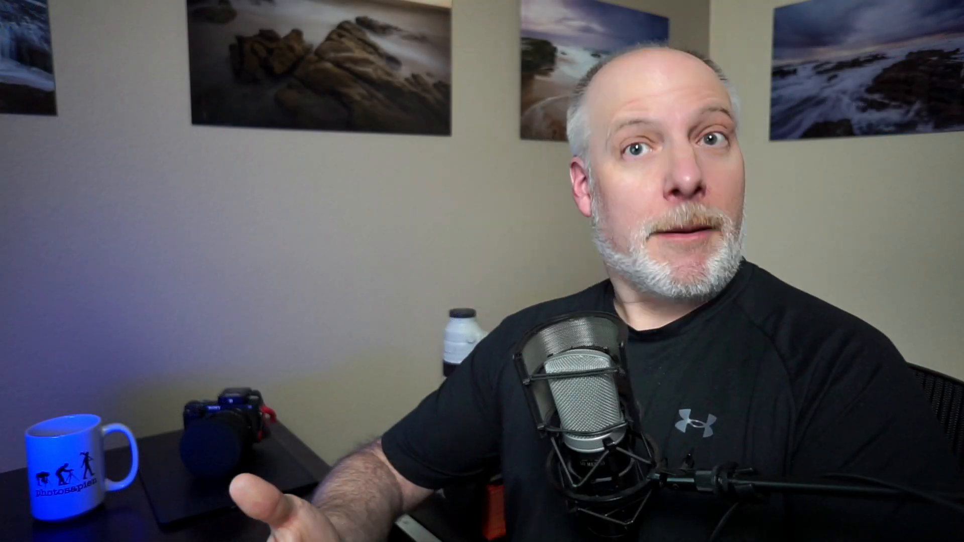